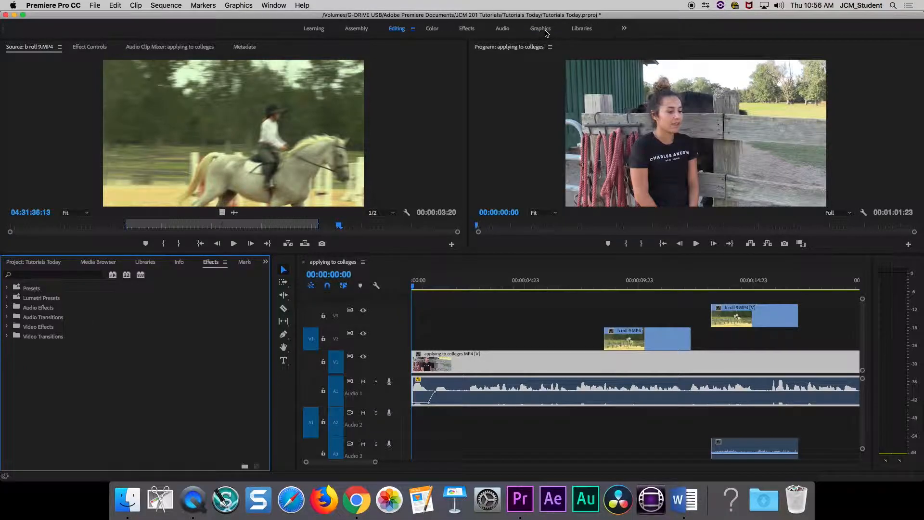
Step: Switch to the Graphics workspace and scroll the Essential Graphics templates down to the Film set
left_click(546, 31)
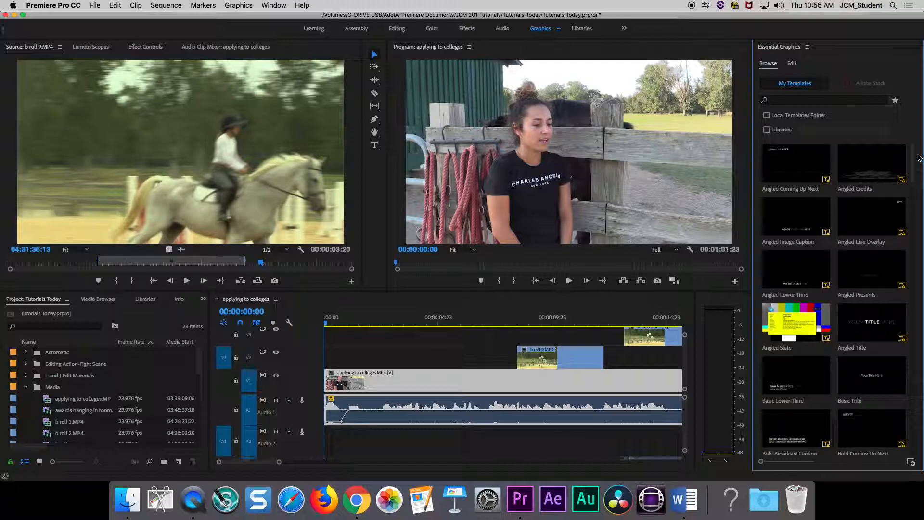
left_click_drag(914, 153, 917, 220)
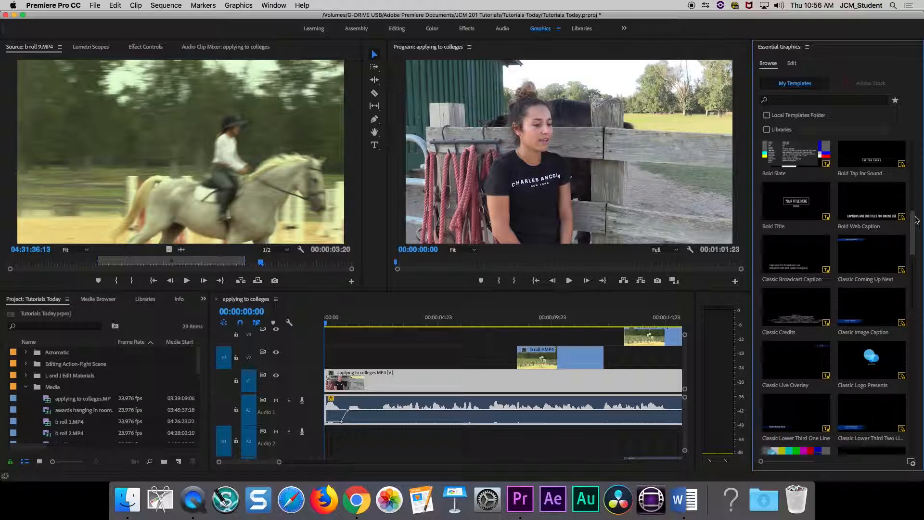
left_click(815, 99)
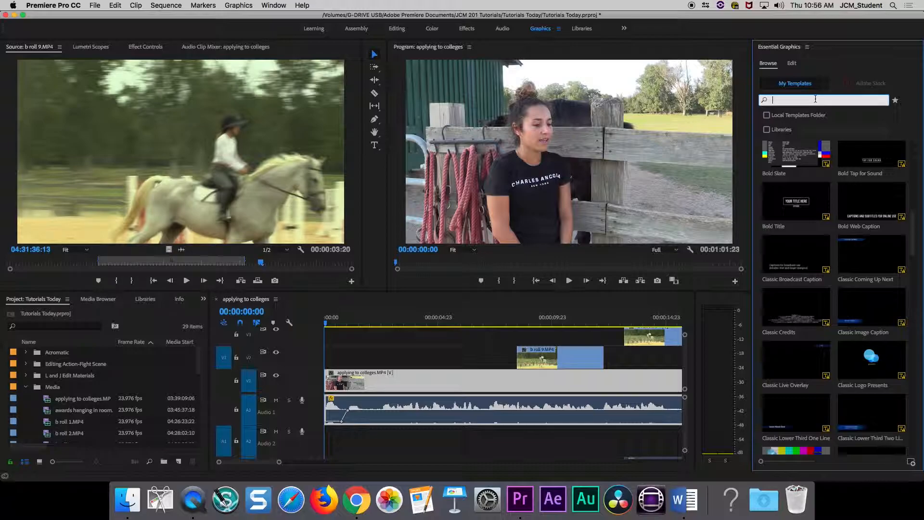
left_click(888, 321)
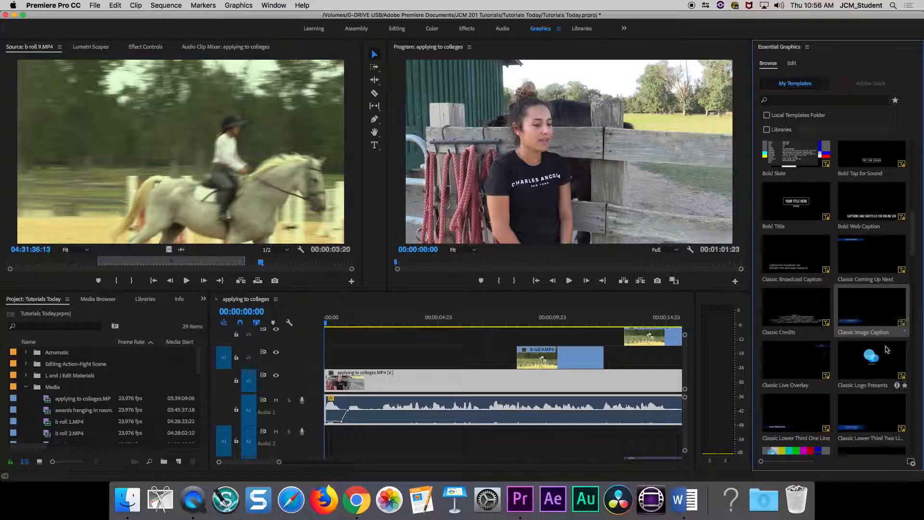
left_click_drag(915, 232, 916, 297)
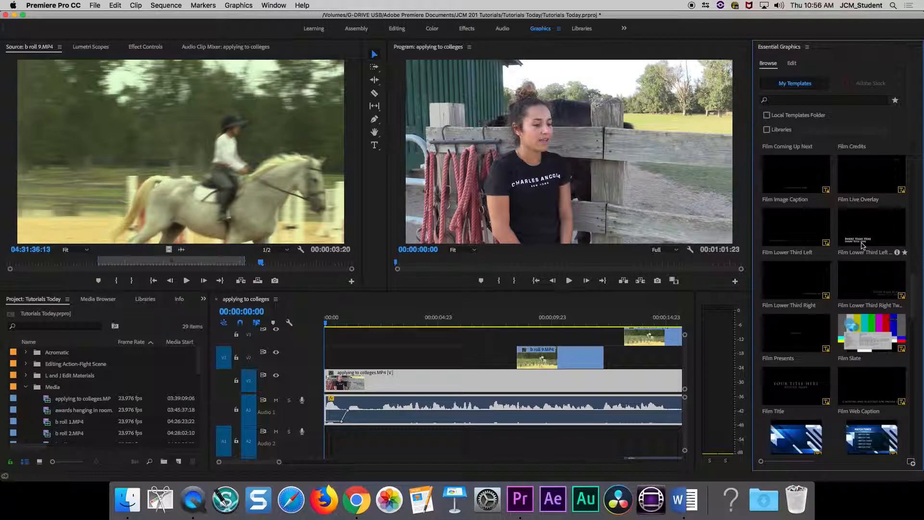
Step: Place the Film Lower Third template on V2 at 0:00, accept font substitution, preview at 1:09
left_click_drag(895, 245, 329, 355)
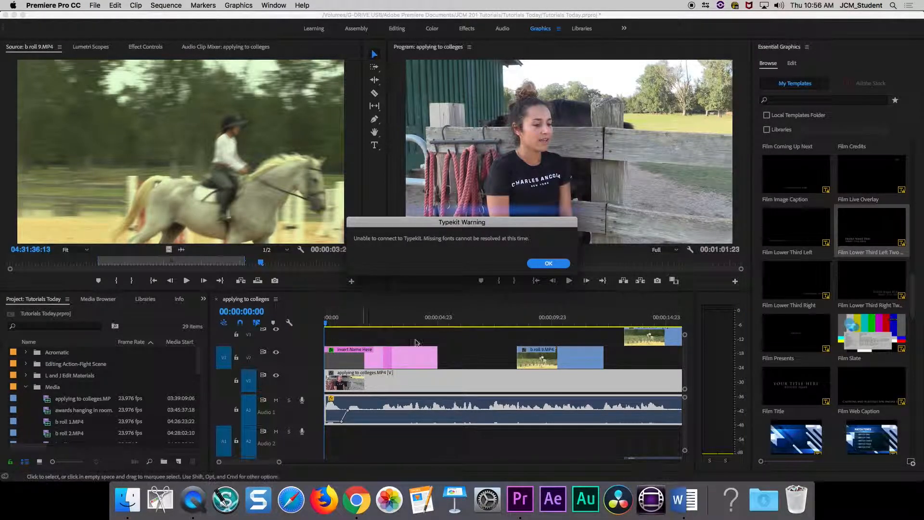
left_click(558, 264)
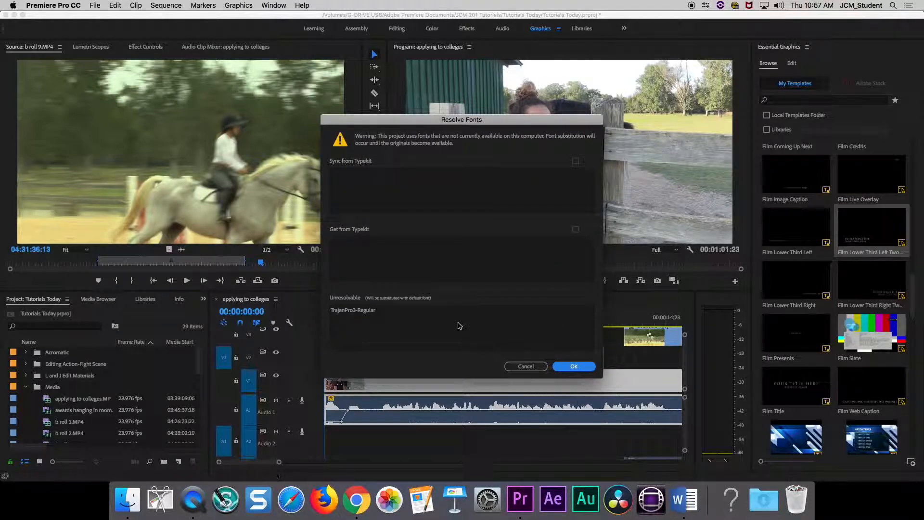
left_click(574, 366)
left_click_drag(345, 323, 357, 323)
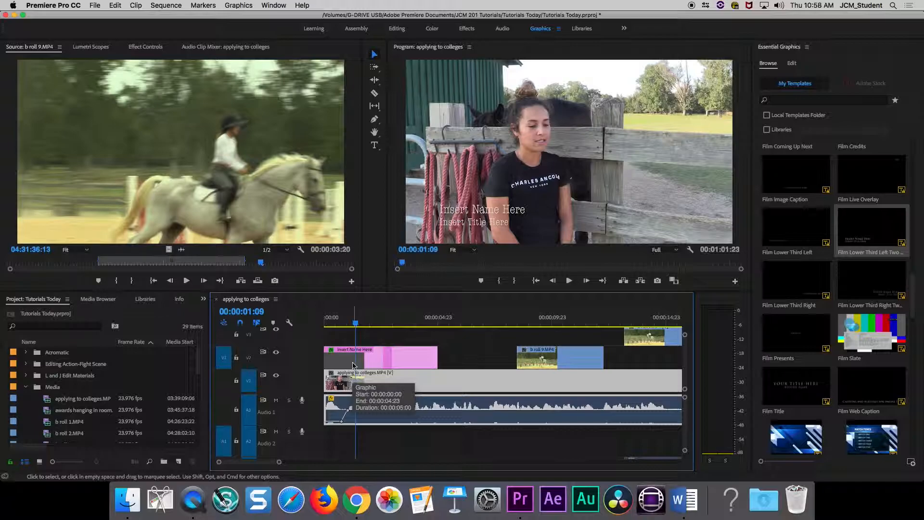
left_click_drag(353, 365, 353, 384)
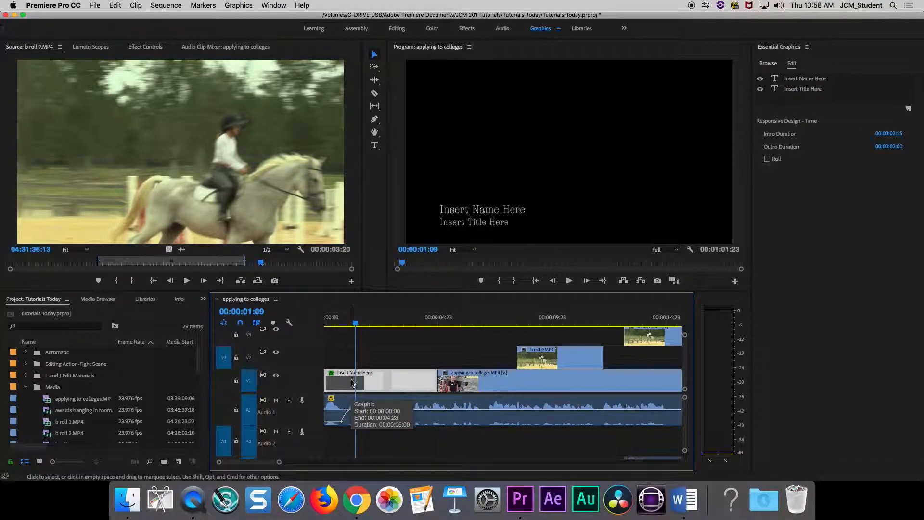
key("super+z")
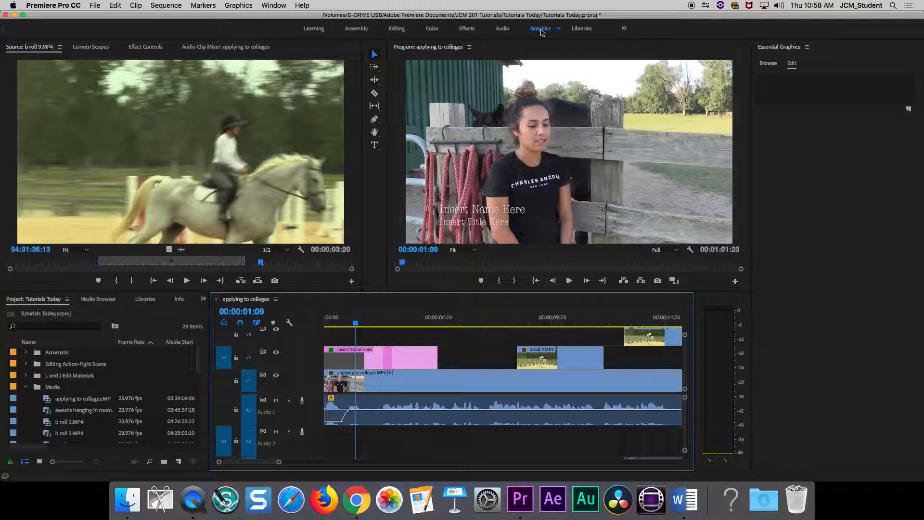
left_click(778, 78)
left_click(770, 66)
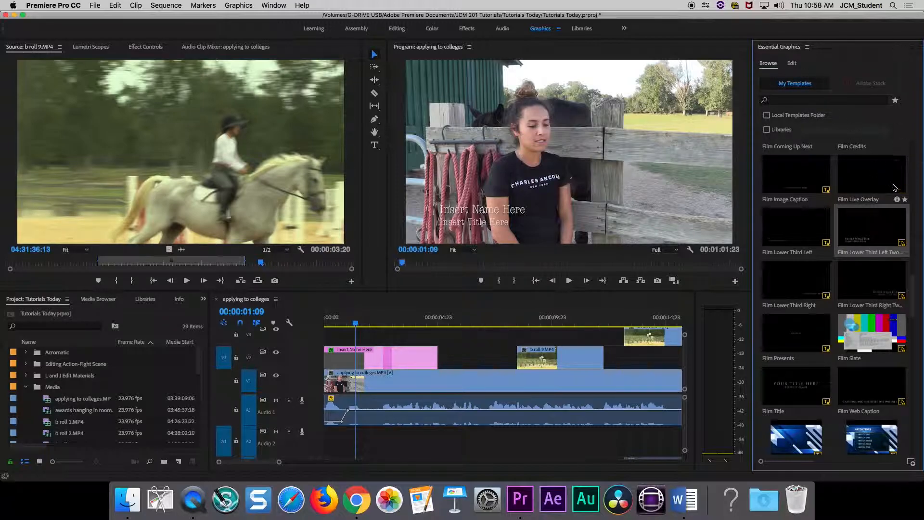
Step: Move the 'Insert Name Here' graphic clip from V2 up to V3 at the same time
mouse_move(917, 287)
left_mouse_down()
mouse_move(906, 441)
mouse_move(922, 356)
mouse_move(922, 270)
left_mouse_up()
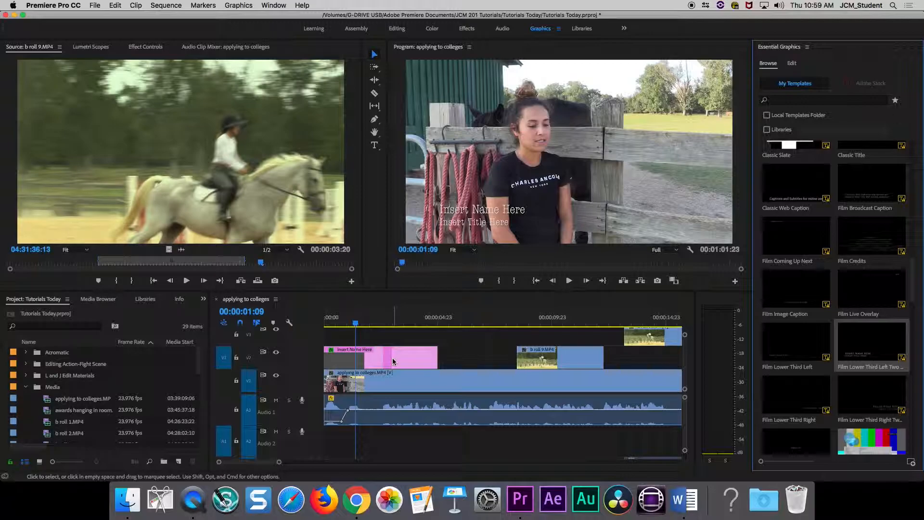
left_click_drag(392, 357, 397, 341)
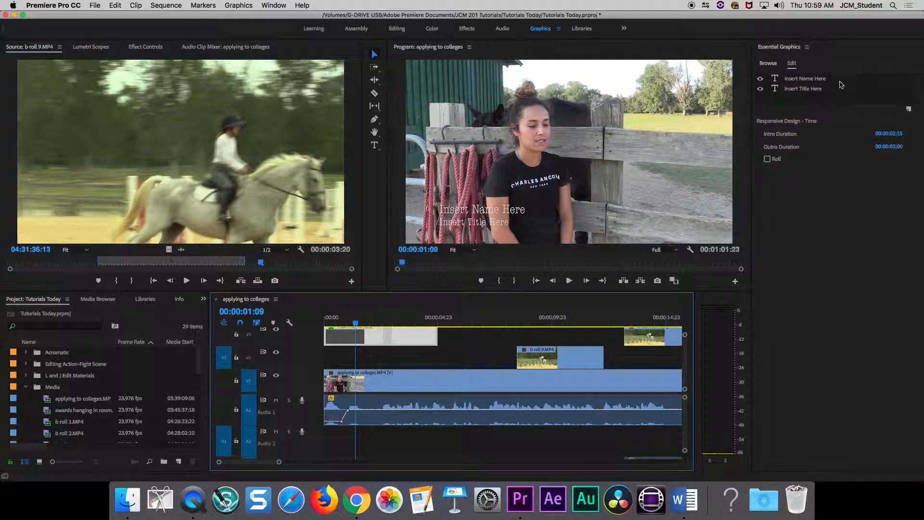
Step: Check the Insert Name Here layer's American Typewriter font, then select its text for editing
left_click(823, 80)
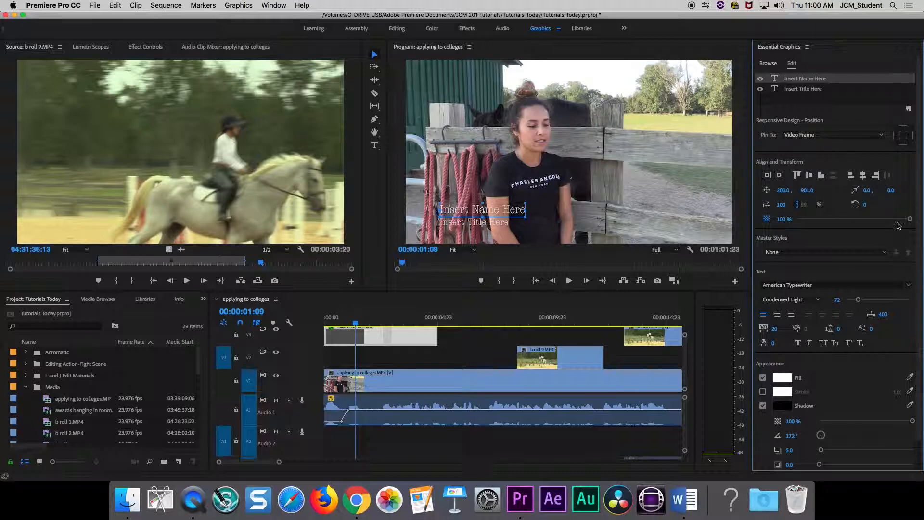
left_click_drag(920, 143, 921, 218)
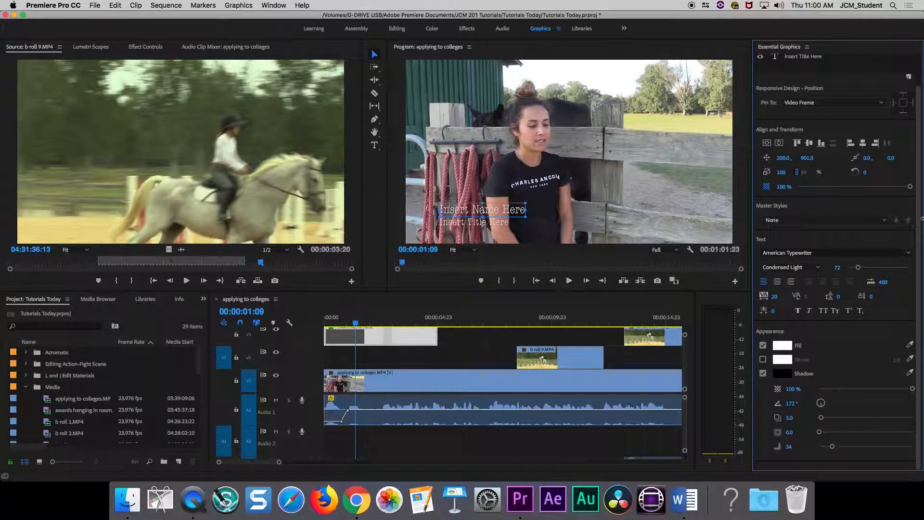
left_click(908, 254)
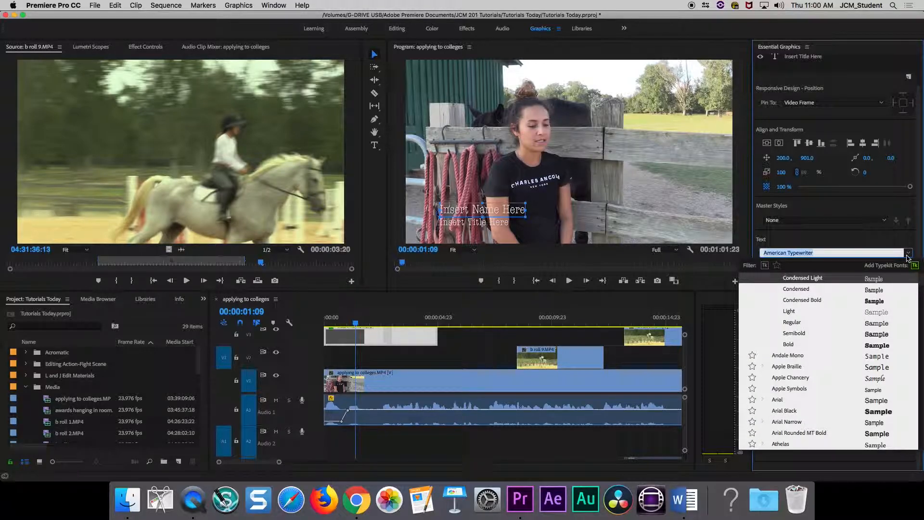
left_click(539, 213)
double_click(503, 211)
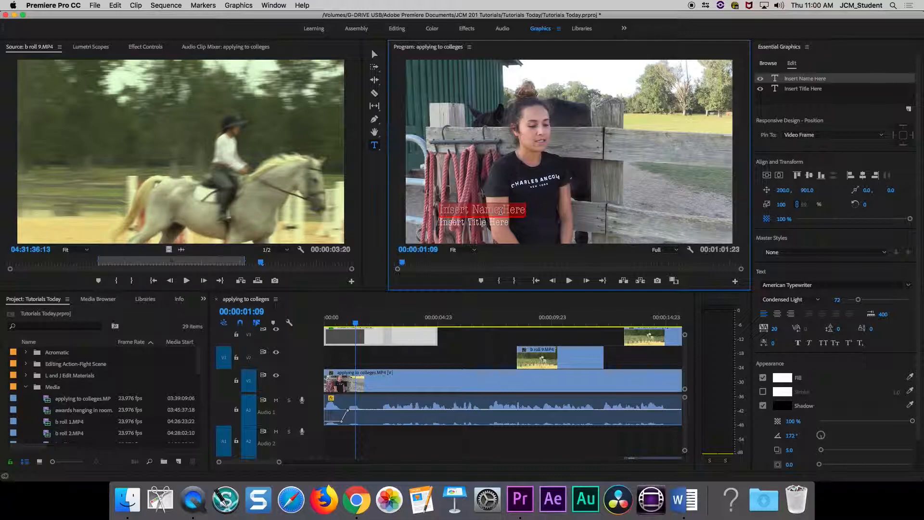
Step: Type the interviewee's name over the 'Insert Name Here' placeholder
type("Sus")
key("BackSpace")
type("zie Que")
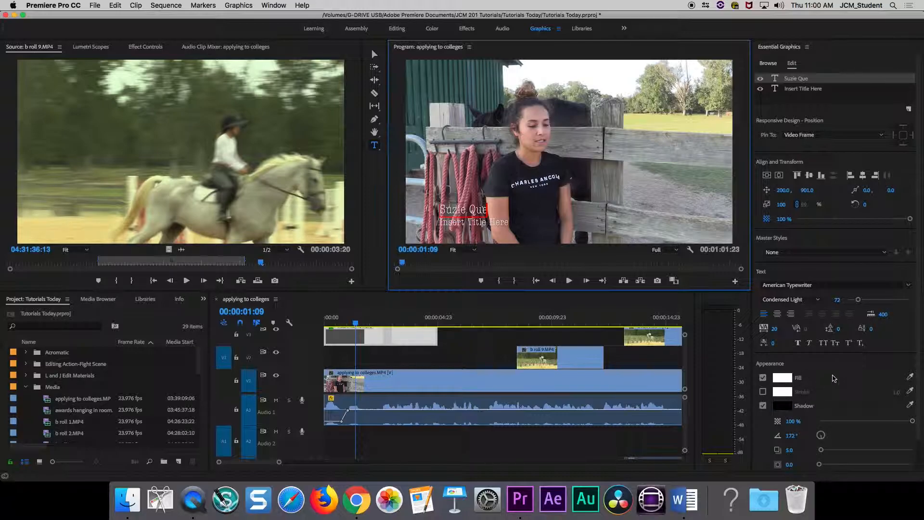
Step: Scroll to Appearance and open the Color Picker for the white FFFFFF text fill
scroll(919, 91, "down", 2)
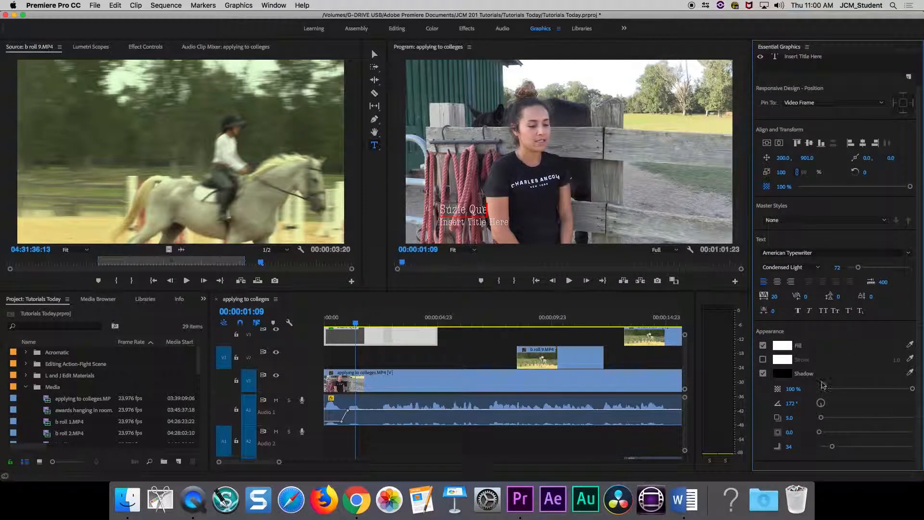
left_click(784, 346)
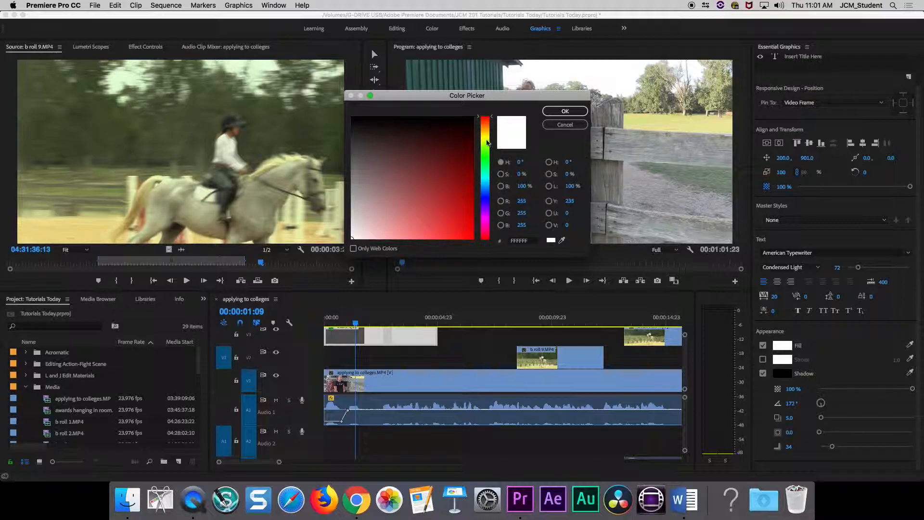
Step: Try green, blue and olive fill colours, then cancel to keep the text white
mouse_move(493, 118)
left_mouse_down()
mouse_move(491, 217)
mouse_move(495, 147)
left_mouse_up()
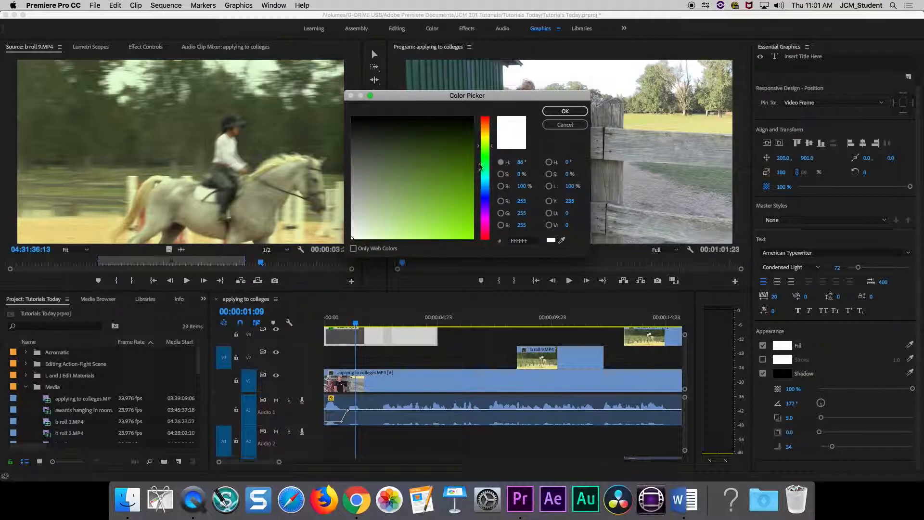
left_click(462, 211)
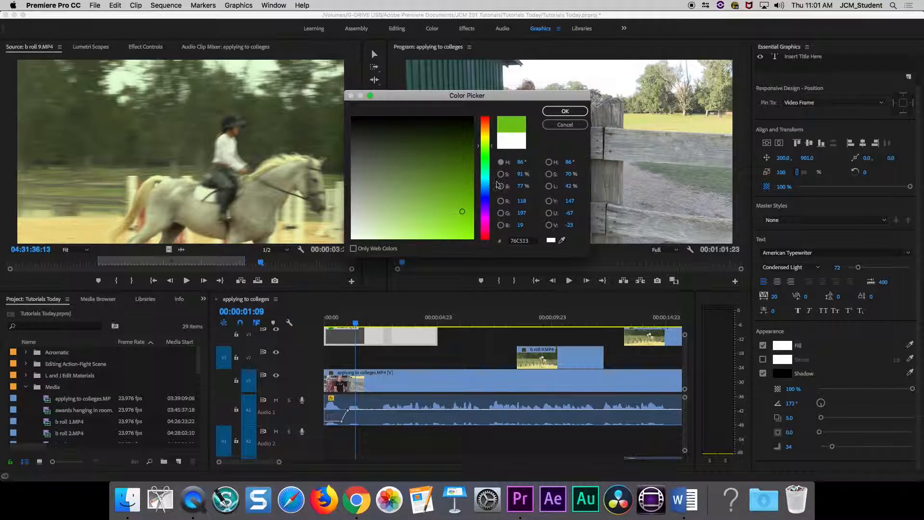
left_click_drag(494, 148, 497, 200)
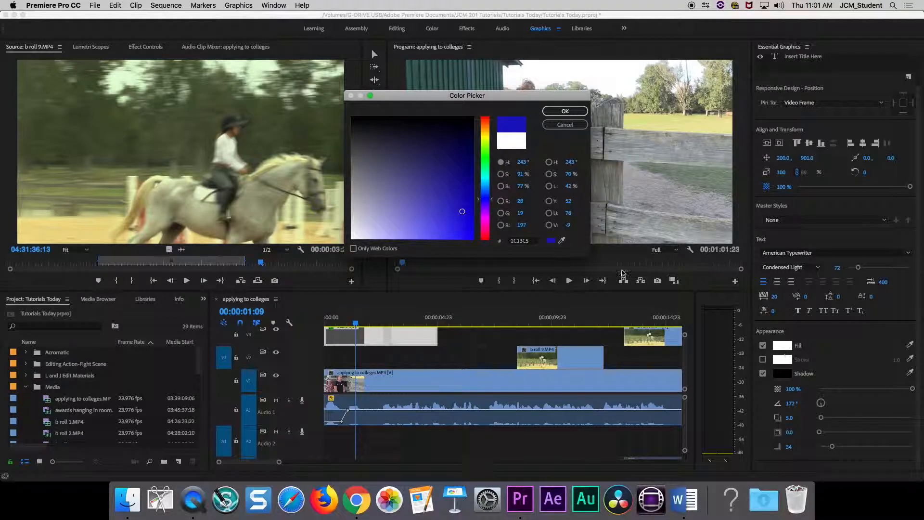
left_click_drag(494, 200, 491, 141)
mouse_move(419, 182)
left_mouse_down()
mouse_move(460, 153)
mouse_move(464, 129)
left_mouse_up()
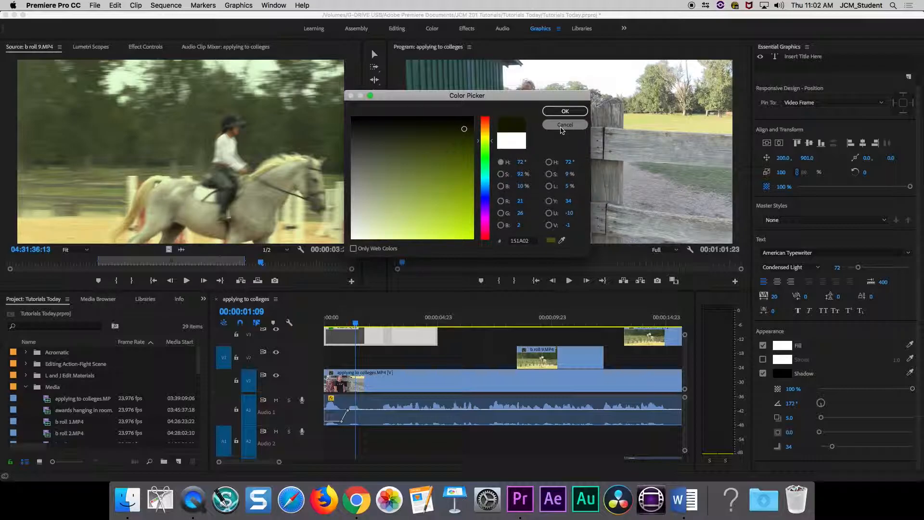
left_click(564, 124)
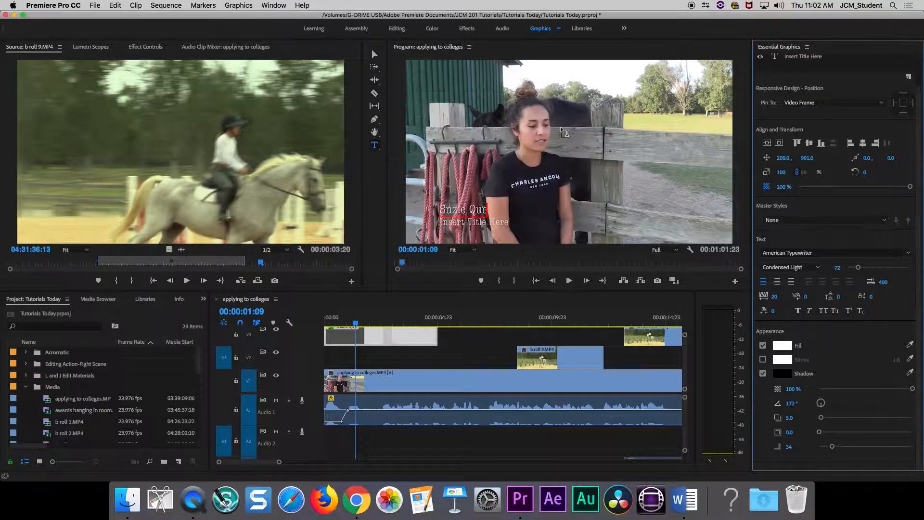
Step: Leave the name text with drop shadow on and no stroke, then select the Insert Title Here layer
left_click(763, 360)
left_click(764, 360)
left_click(764, 375)
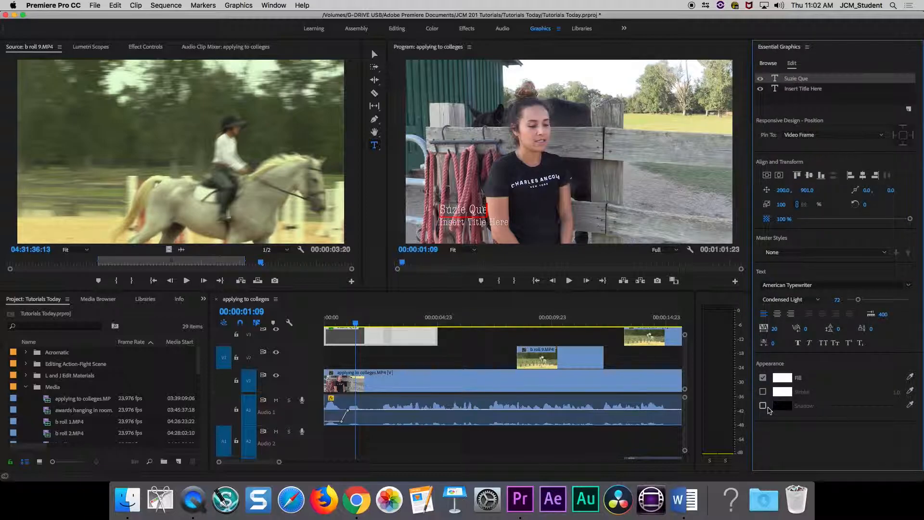
left_click(763, 406)
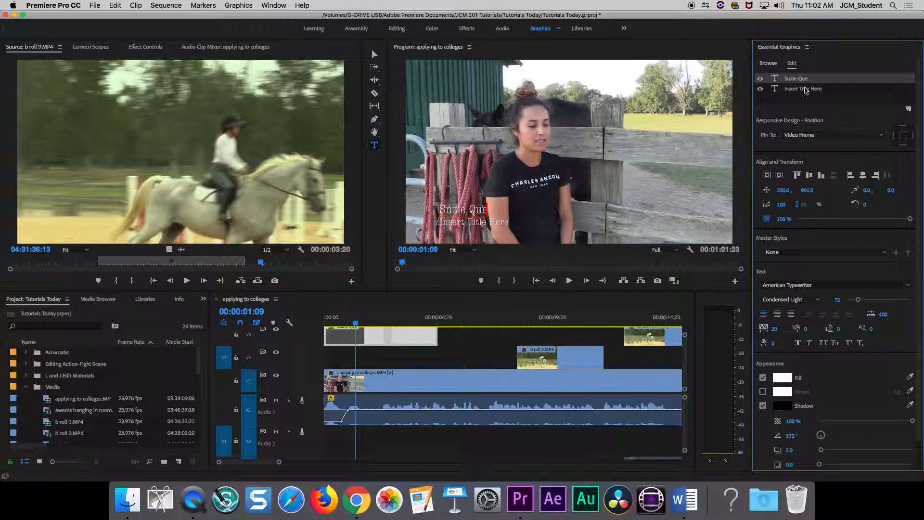
left_click(804, 91)
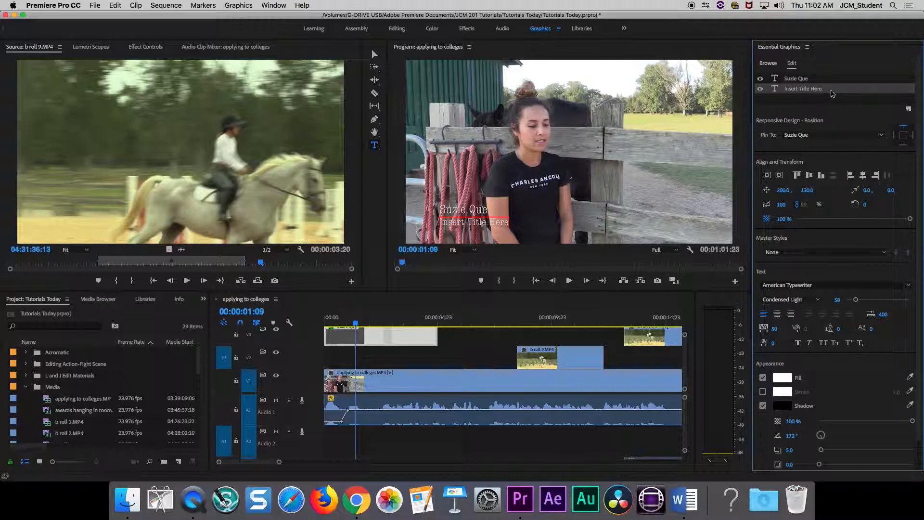
Step: Replace 'Insert Title Here' with 'UA Equestrian' in the Program monitor
left_click(492, 226)
triple_click(492, 224)
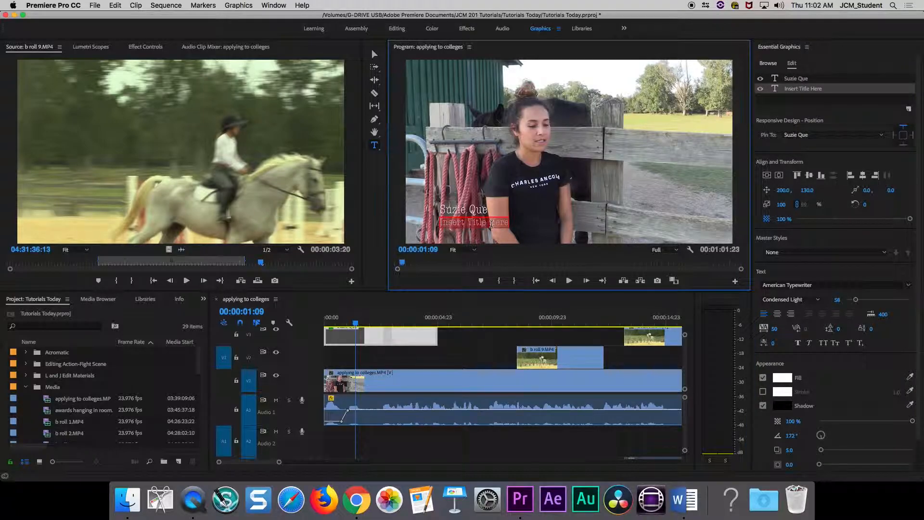
type("A Equestrian")
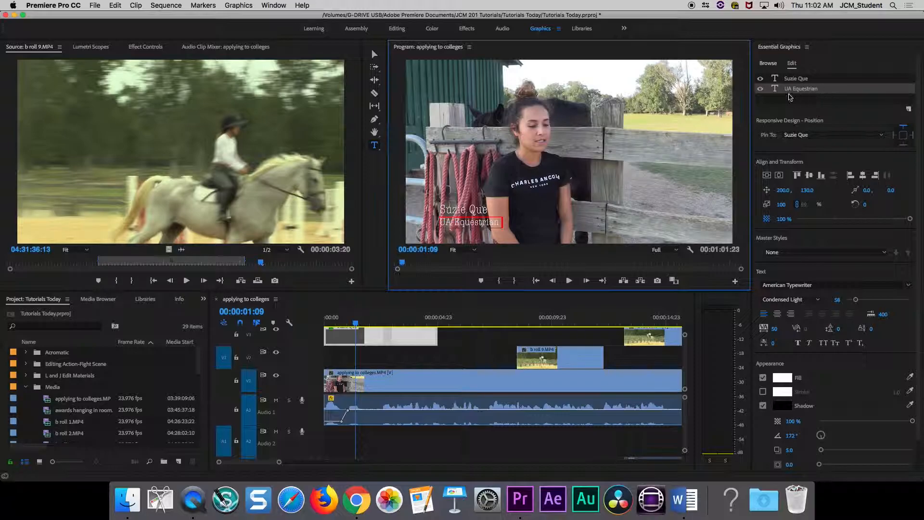
left_click(824, 94)
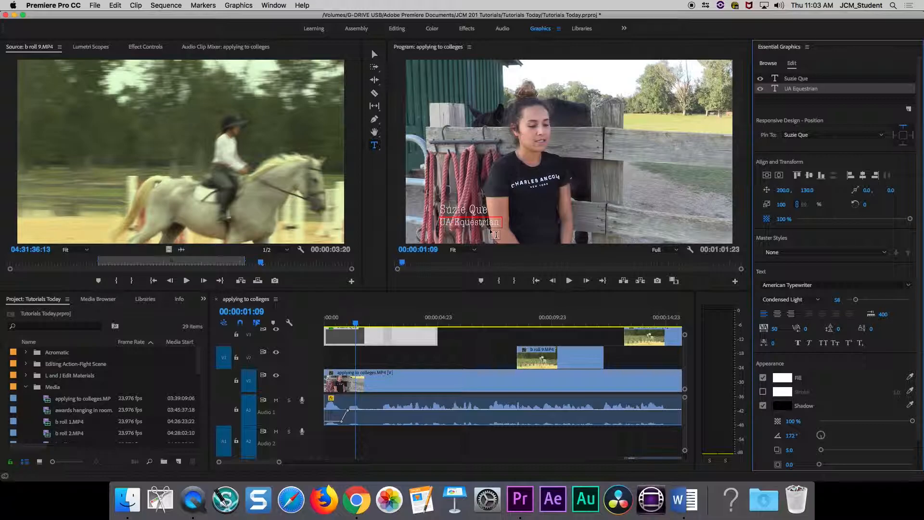
left_click(452, 320)
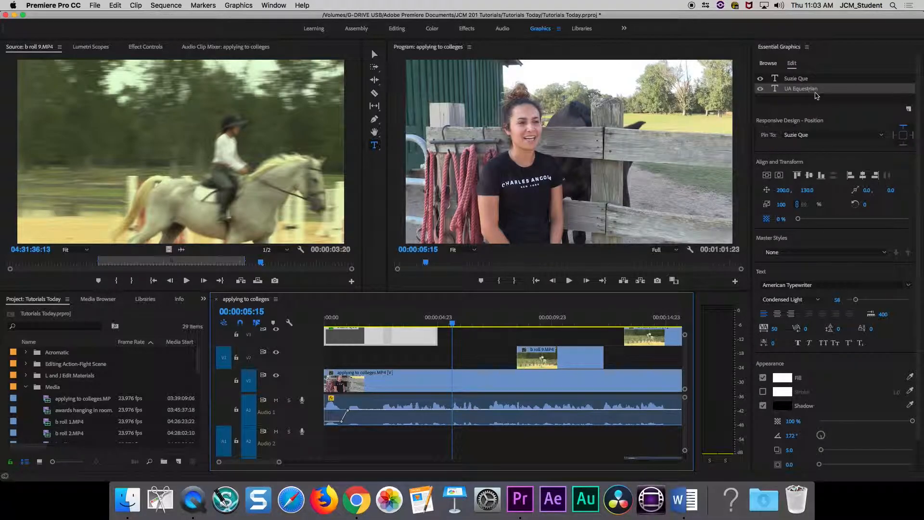
left_click(379, 321)
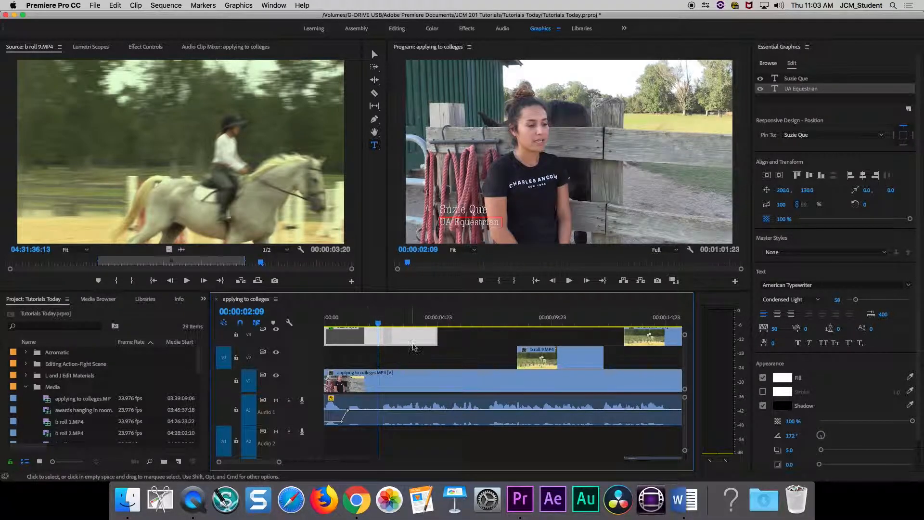